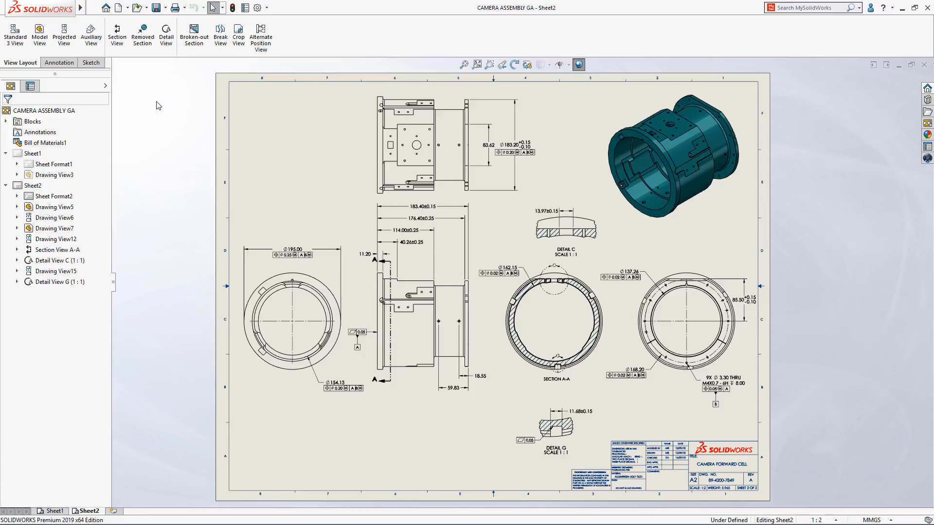
Create a removed section of the front side view between its upper and lower cylinder edges, cutting line just right of A-A, placed below the view
left_click(143, 39)
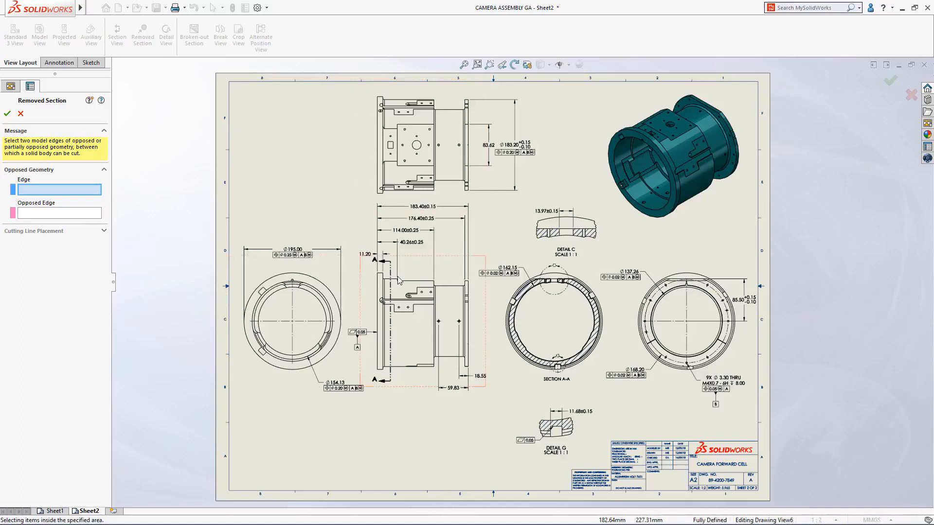
left_click(398, 281)
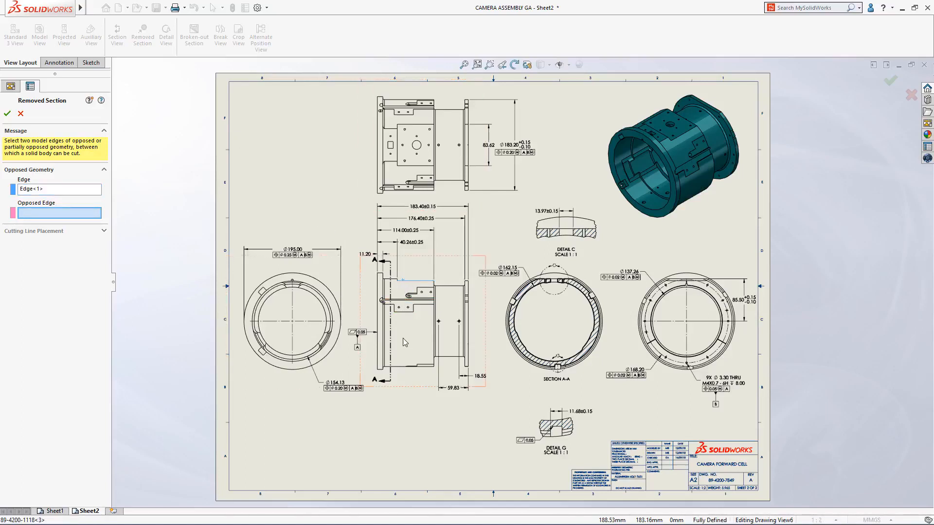
left_click(400, 366)
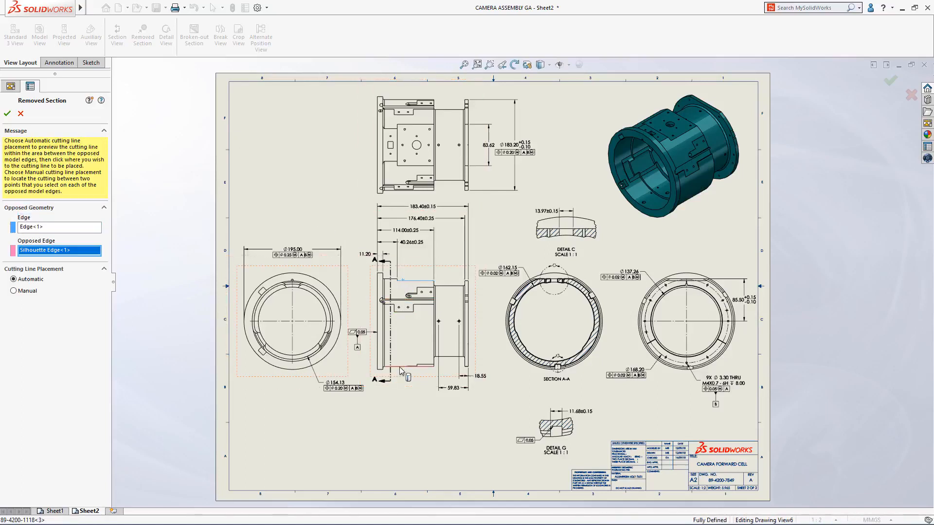
left_click(400, 370)
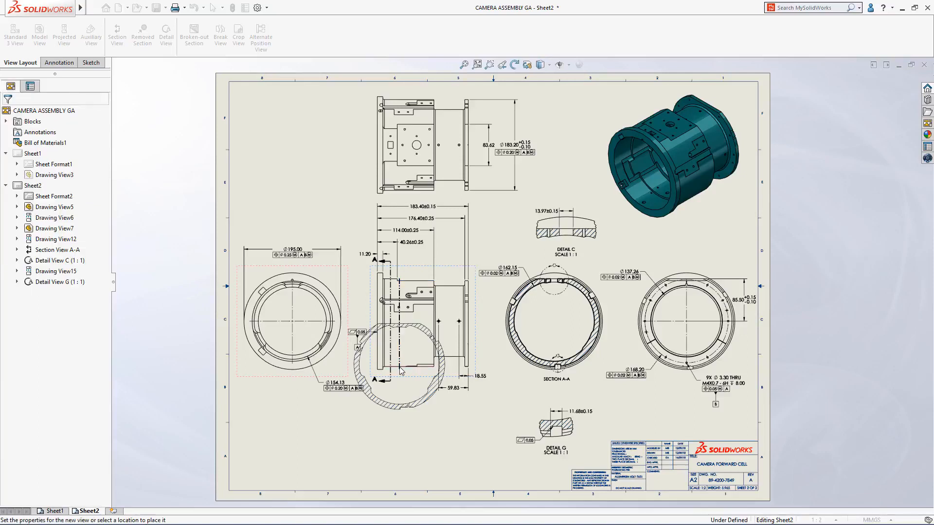
left_click(399, 442)
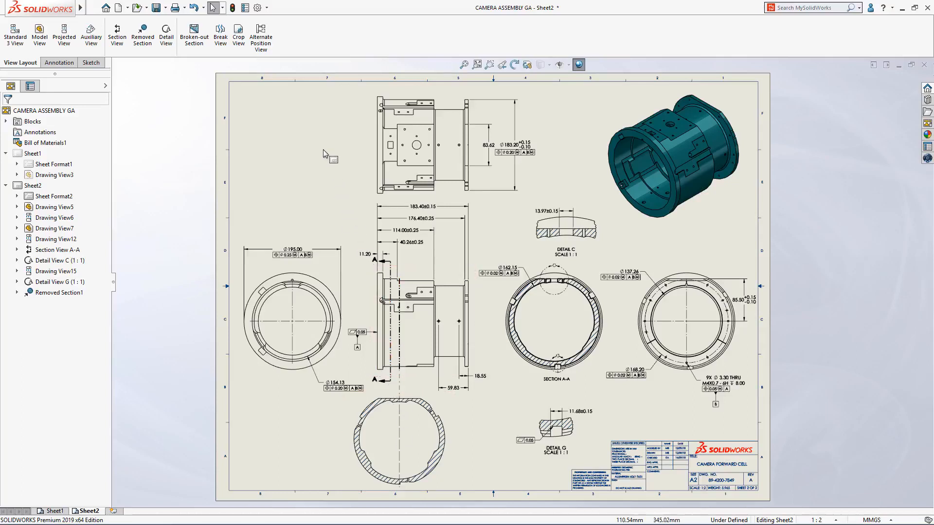
Add tolerance modifiers with specified limits to the Ø183.20 dimension in the top view: GN for the upper and LP for the lower
right_click_drag(311, 106, 333, 128)
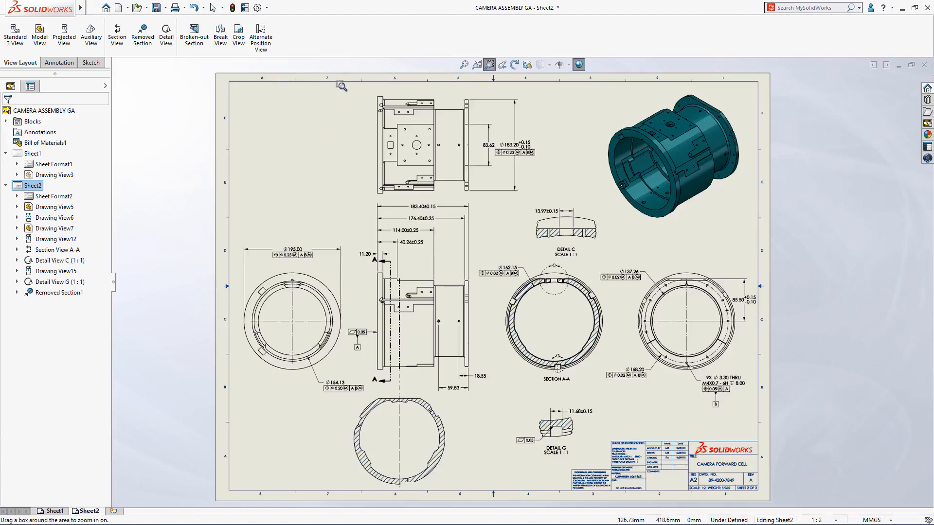
left_click_drag(342, 86, 577, 229)
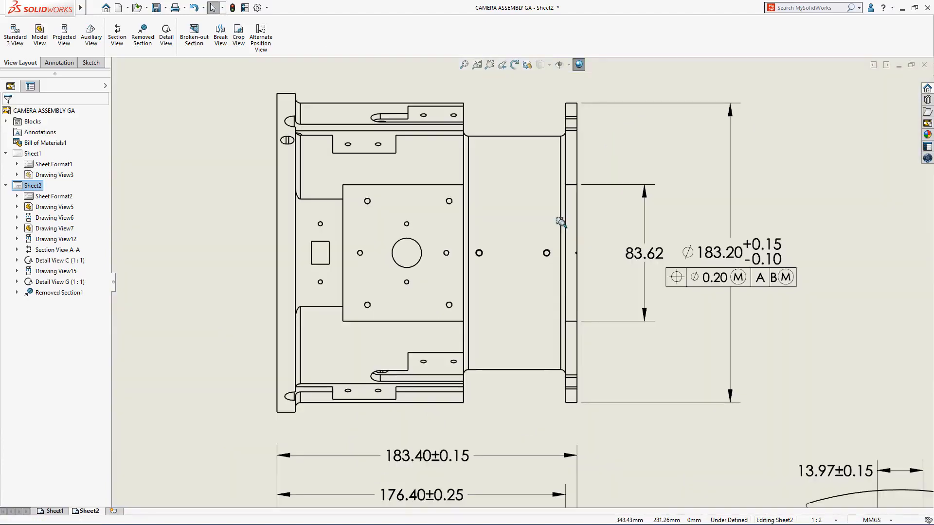
key("Escape")
left_click(714, 251)
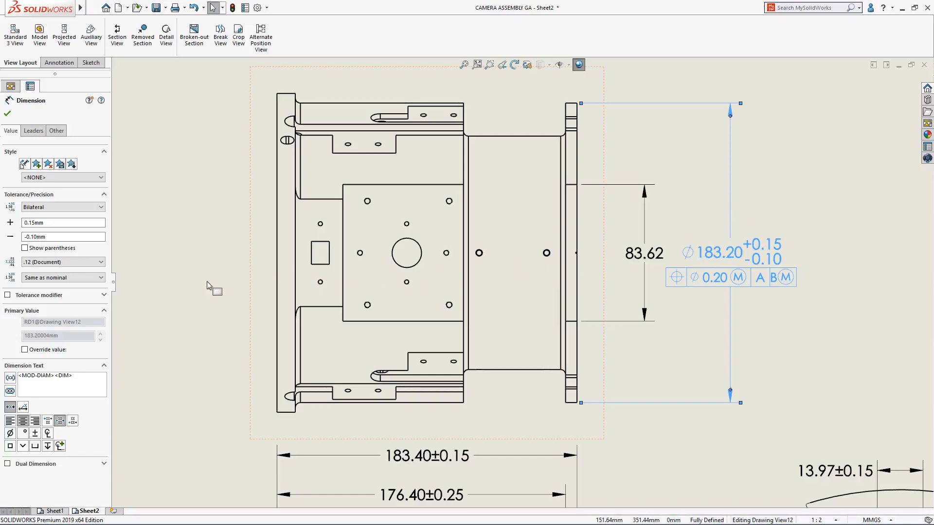
left_click(7, 295)
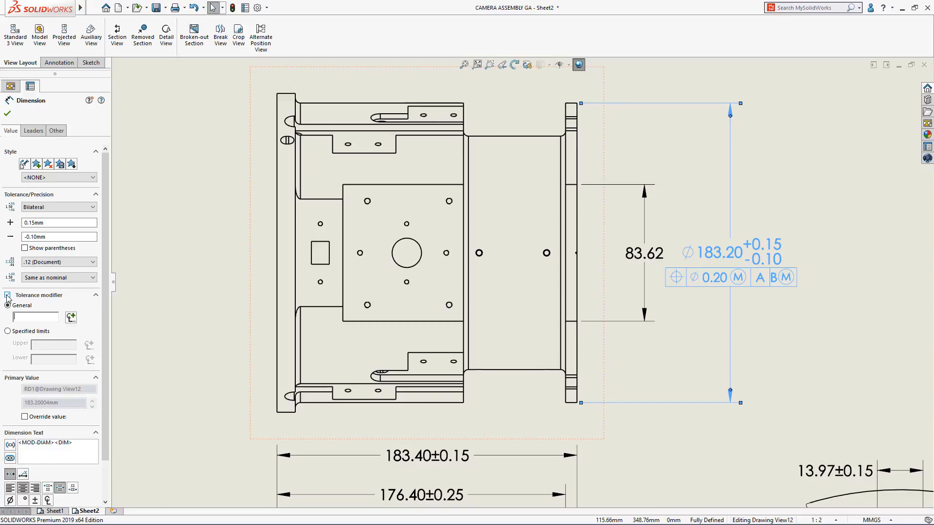
left_click(8, 331)
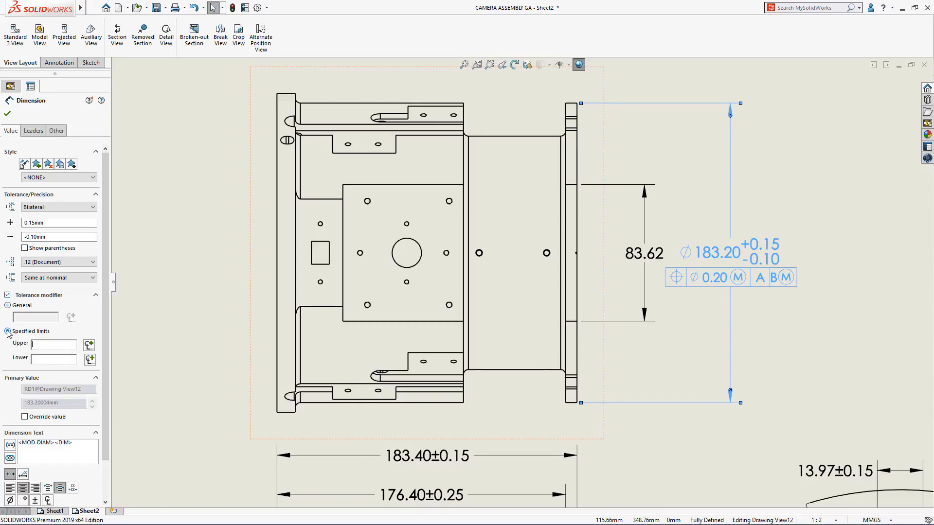
left_click(88, 345)
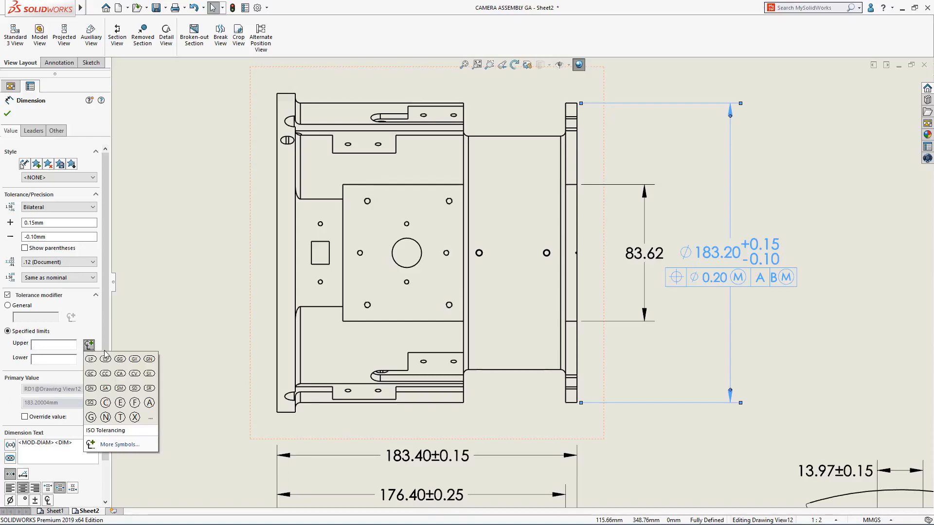
left_click(149, 360)
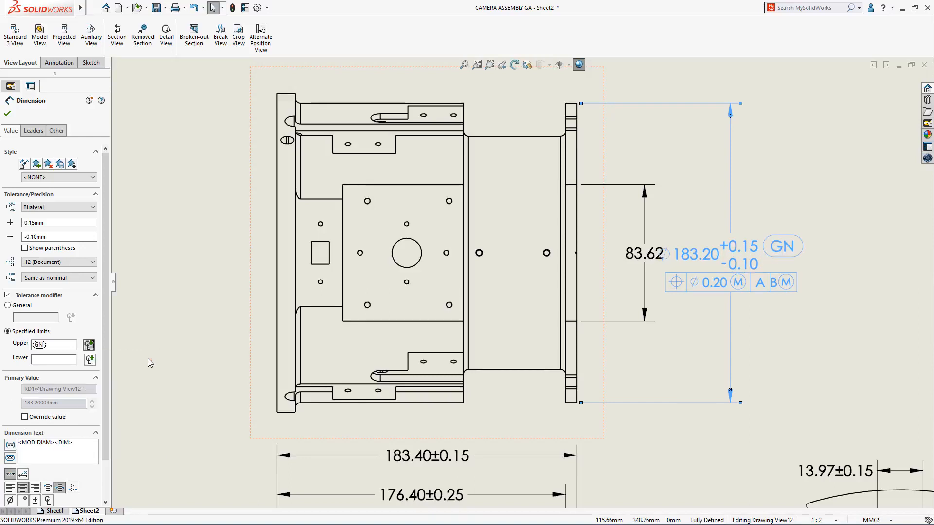
left_click(91, 360)
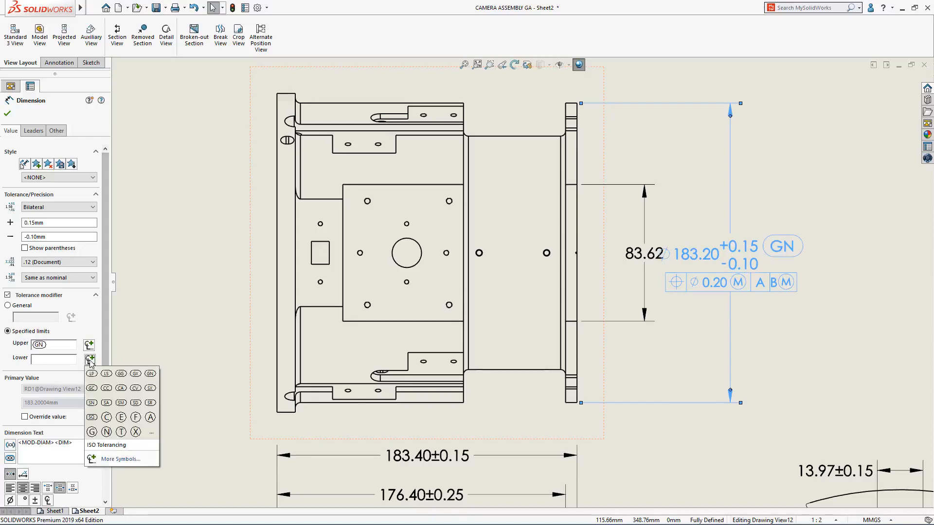
left_click(92, 373)
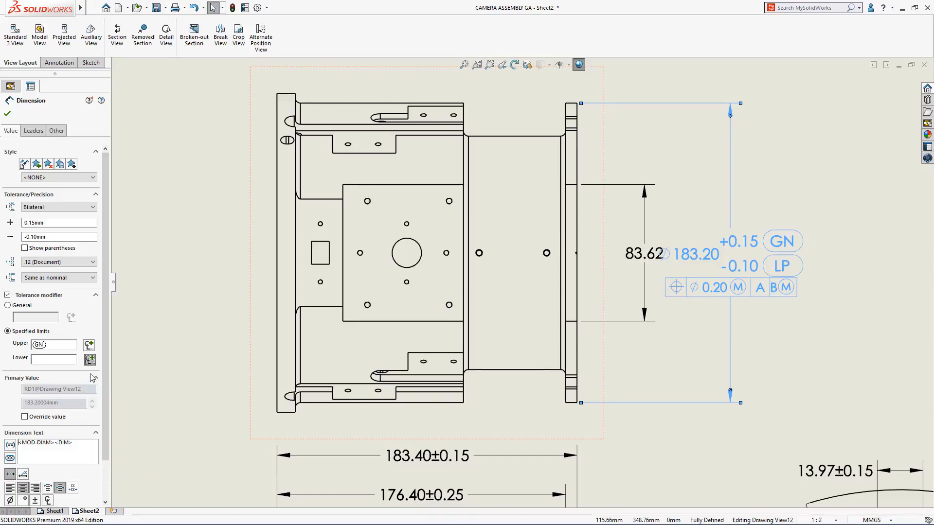
left_click(155, 331)
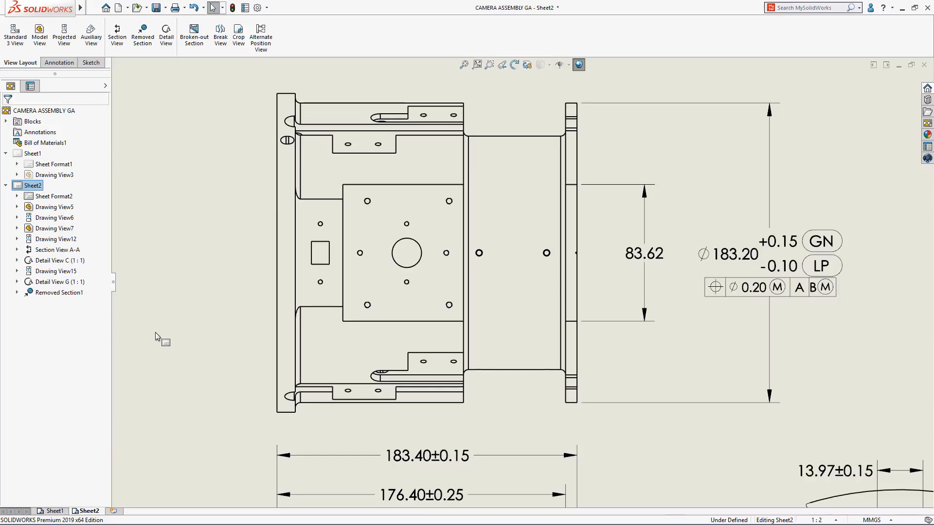
Insert a hole table for the rectangular pad face in the top view, origin at the large centre hole, placed at the border's upper-left corner
scroll(371, 263, "up", 3)
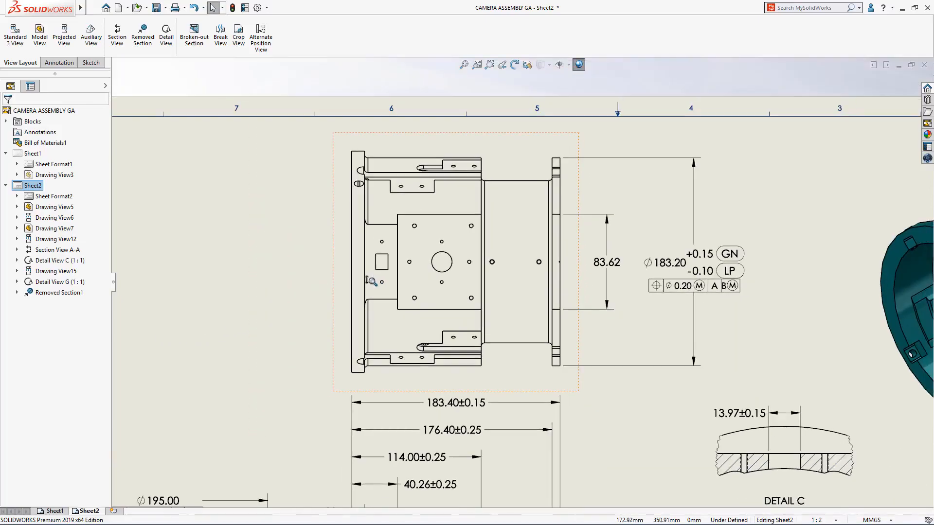
middle_click_drag(309, 273, 458, 276)
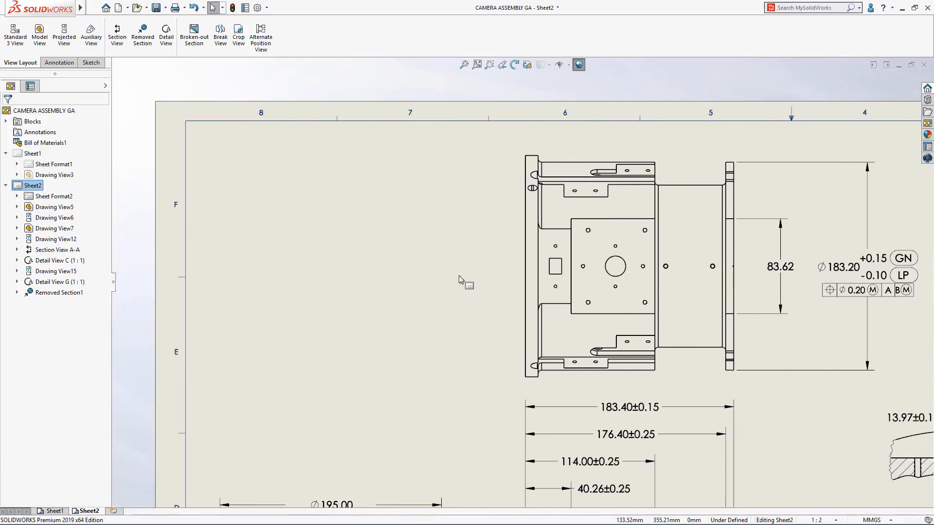
right_click(335, 263)
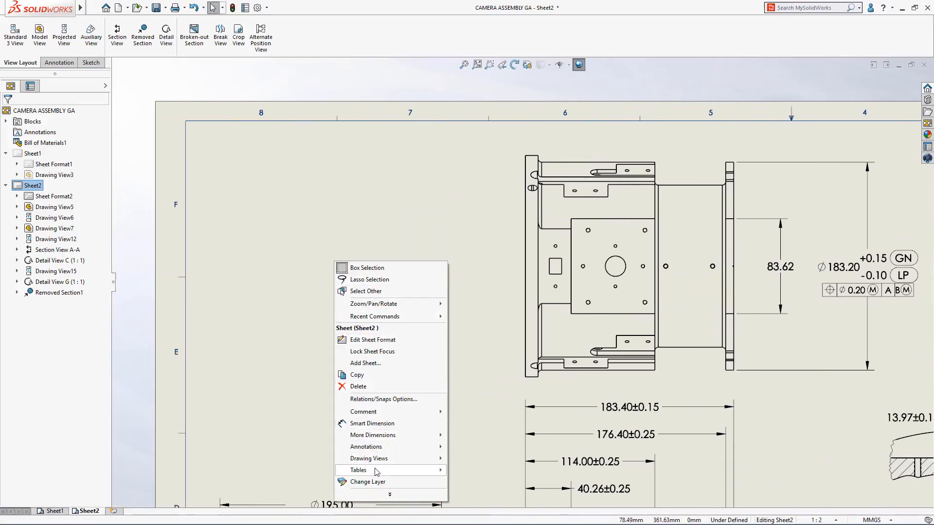
mouse_move(414, 470)
left_click(300, 415)
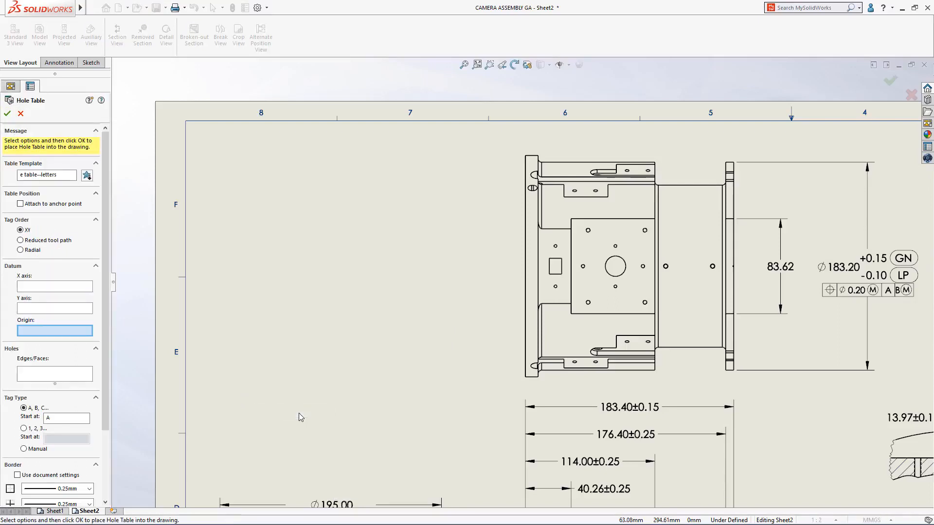
left_click(610, 276)
left_click(602, 288)
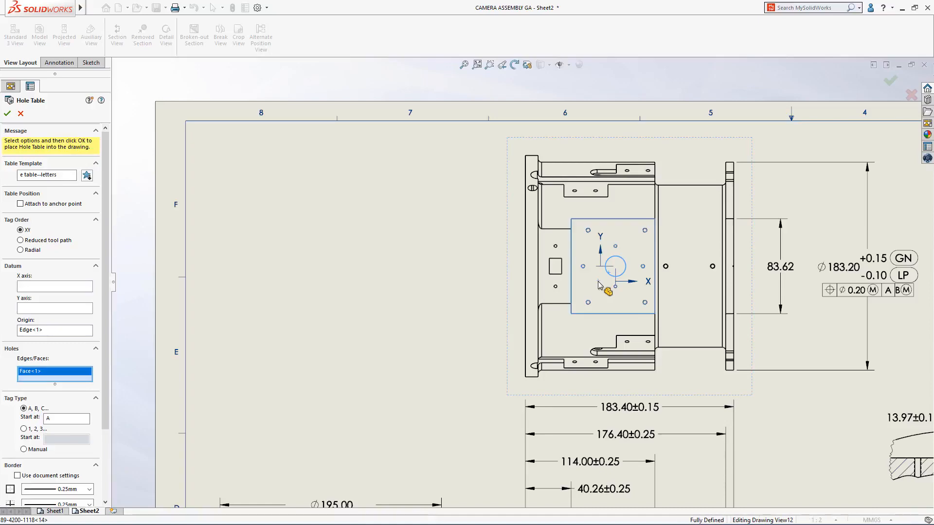
right_click(398, 282)
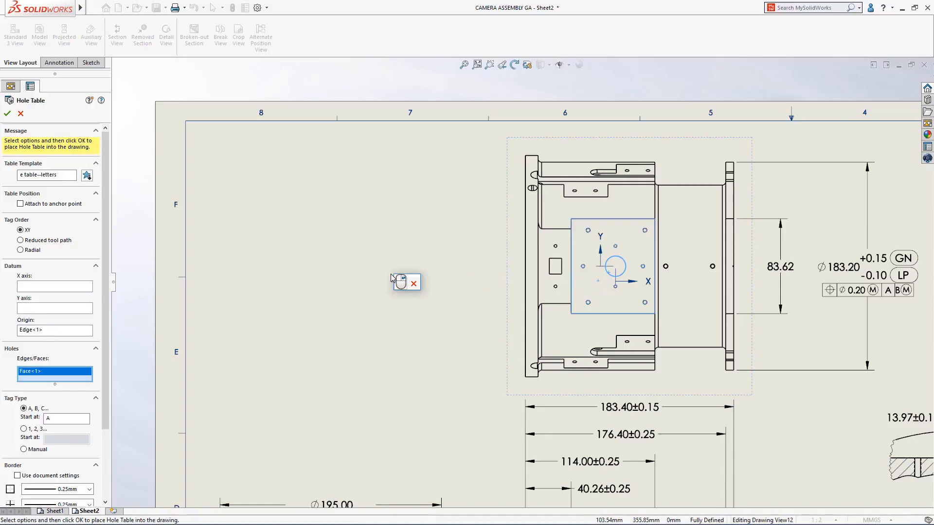
left_click(399, 285)
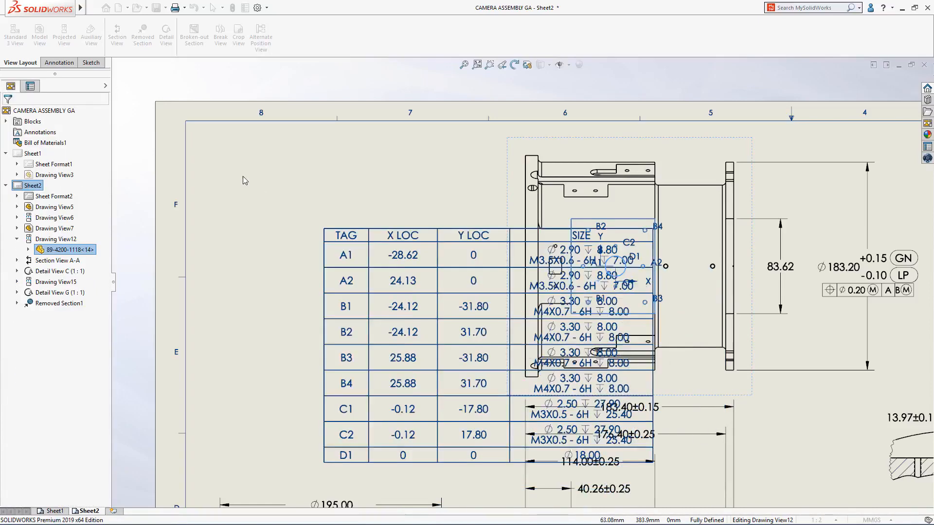
left_click(185, 121)
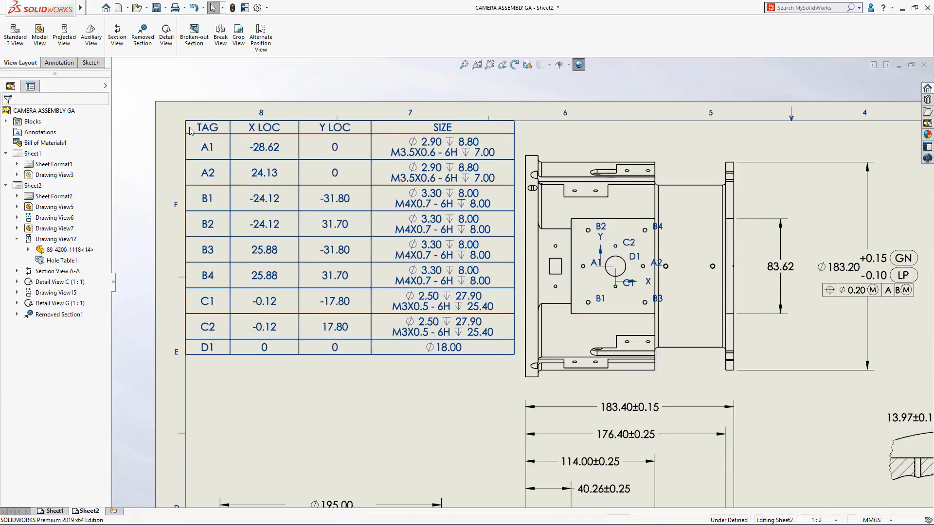
Hide the hole table's origin indicator and set its tag order to Radial after trying Reduced tool path
left_click(180, 115)
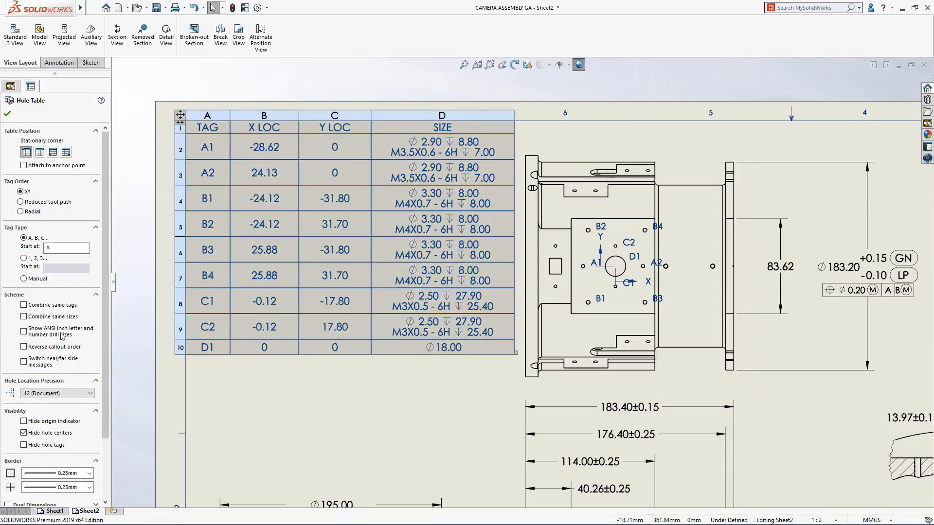
left_click(24, 421)
left_click(21, 202)
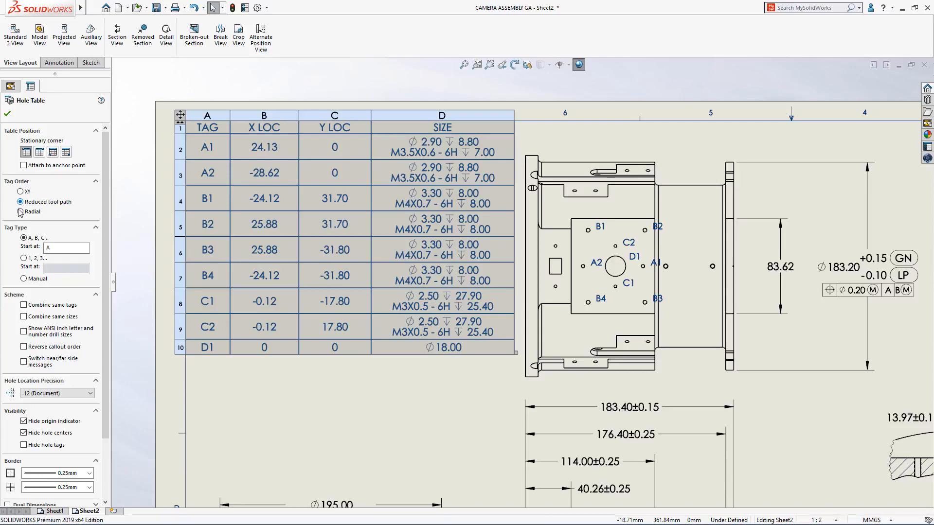
left_click(20, 212)
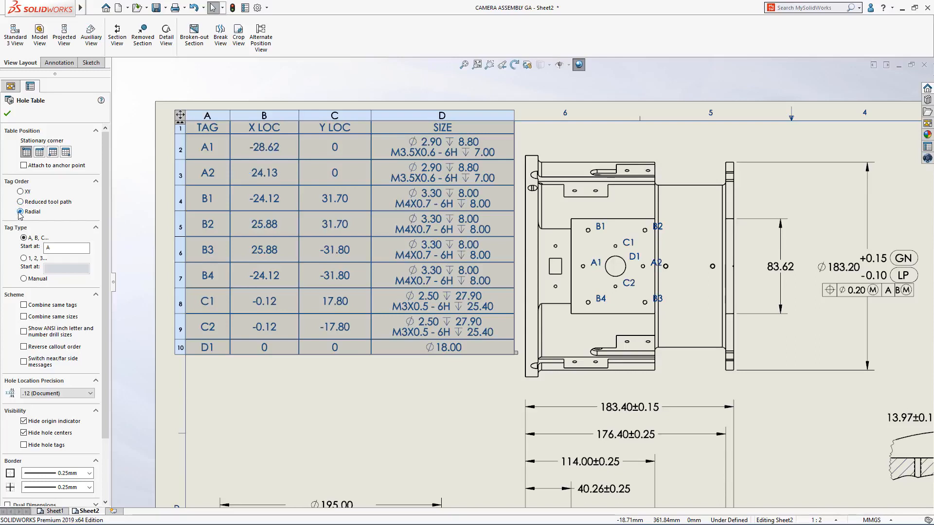
Set the hole table's tag type to Manual with tags A and B renamed AA and BB, and combine same sizes
left_click(23, 279)
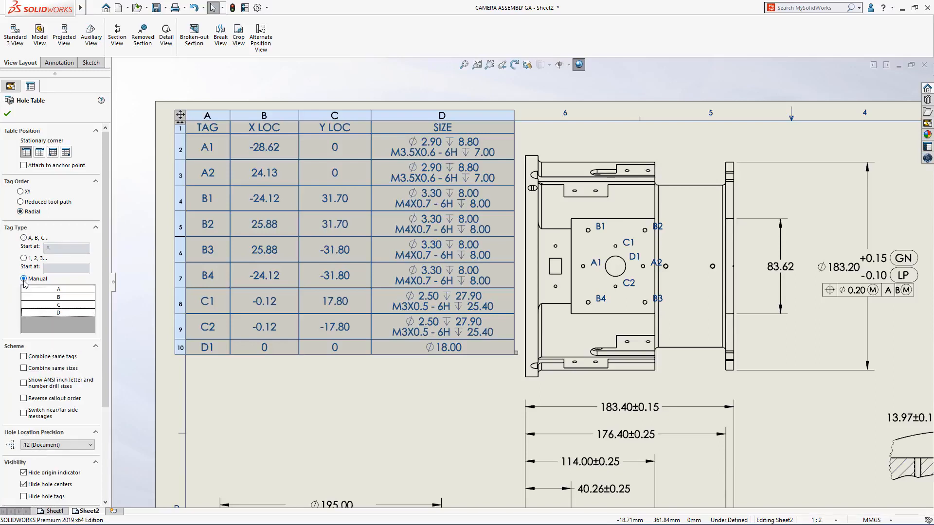
left_click(56, 289)
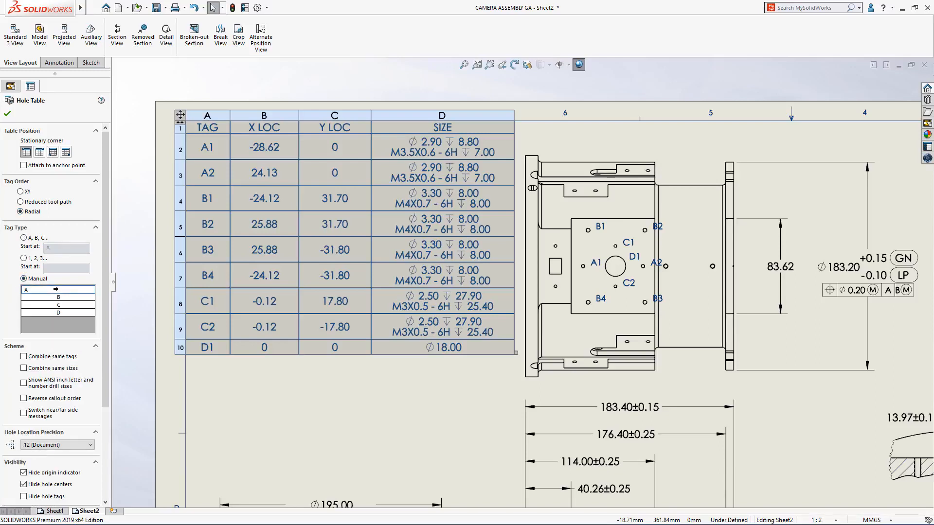
key("Return")
left_click(52, 297)
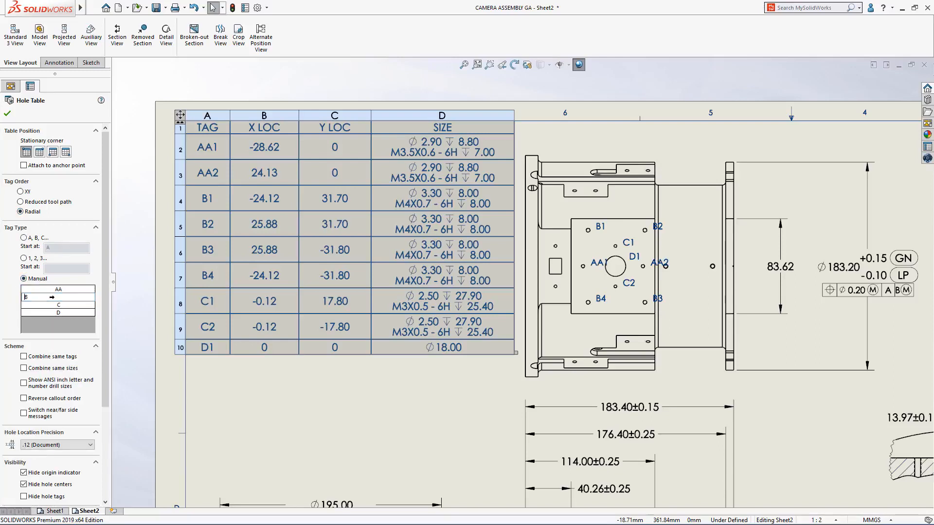
type("B")
key("Return")
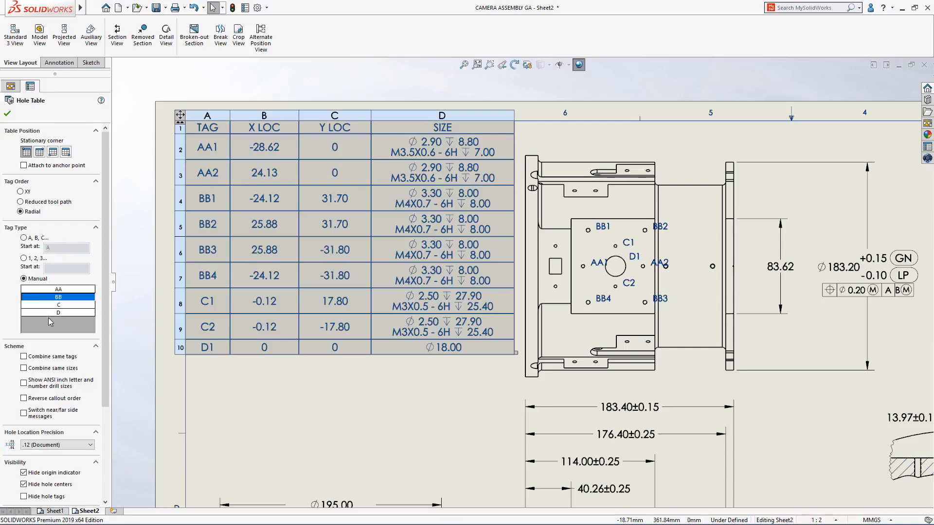
left_click(24, 369)
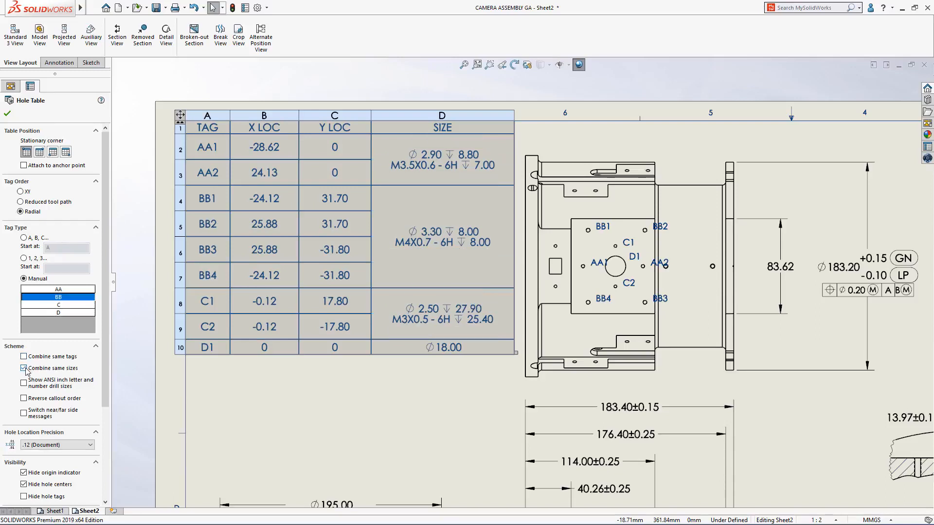
left_click(167, 375)
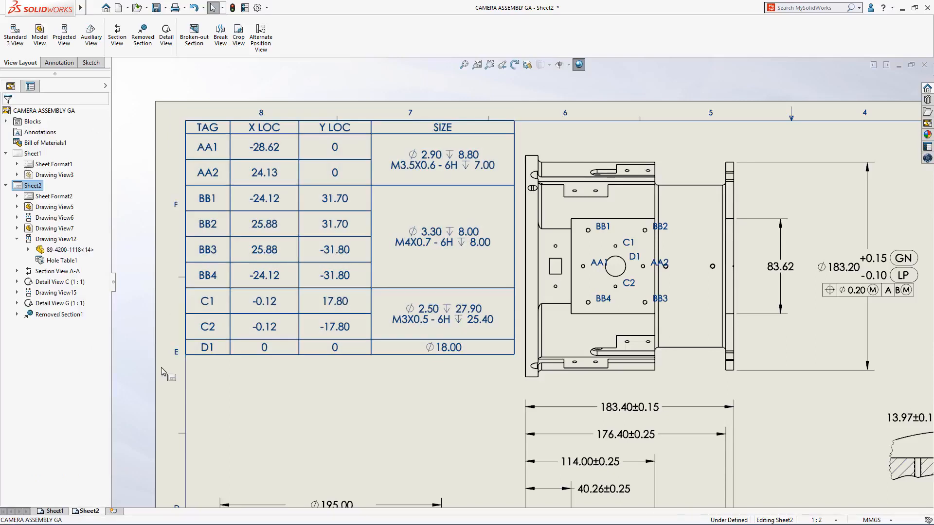
Assign the tag prefix AC to all holes of the same size as C1 in the hole table
left_click(207, 306)
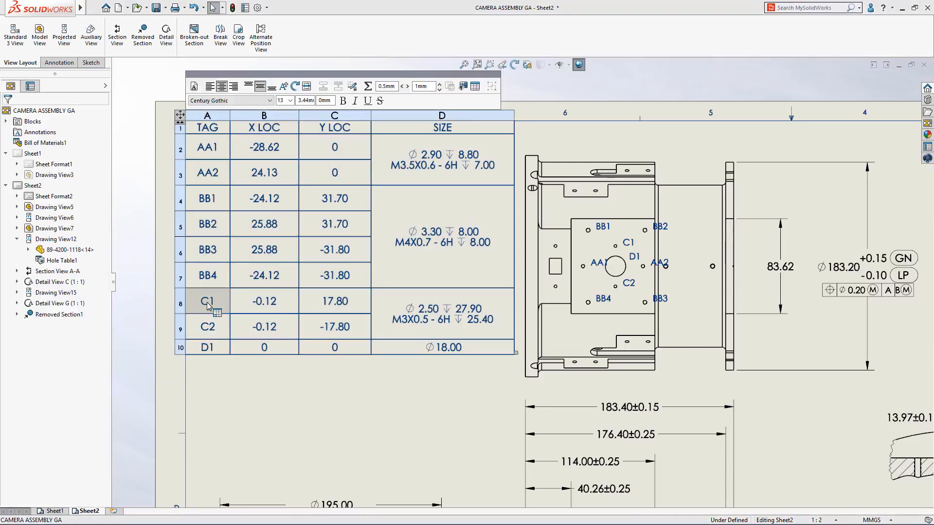
right_click(207, 305)
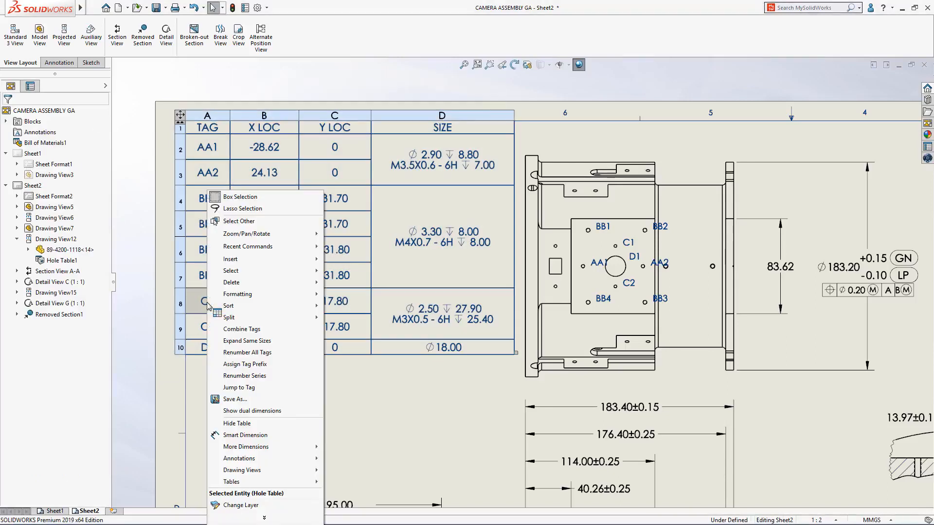
left_click(233, 365)
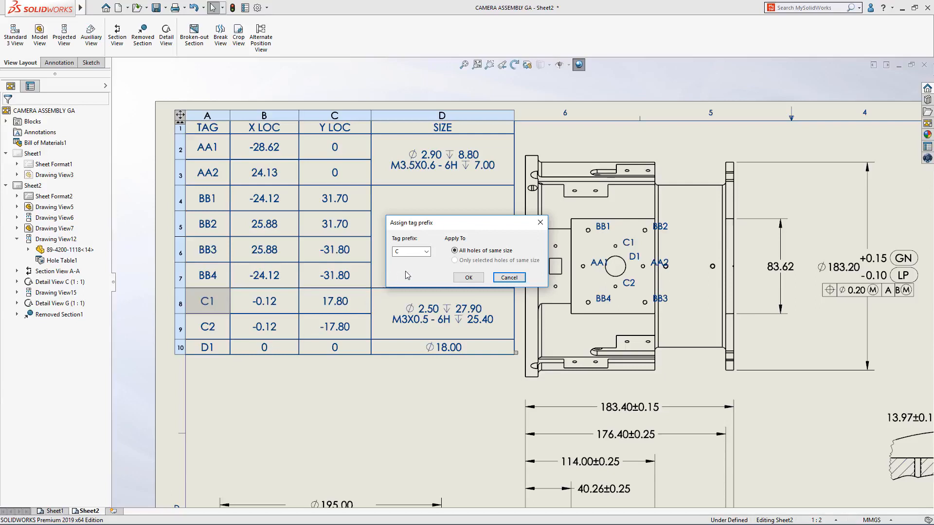
left_click(423, 251)
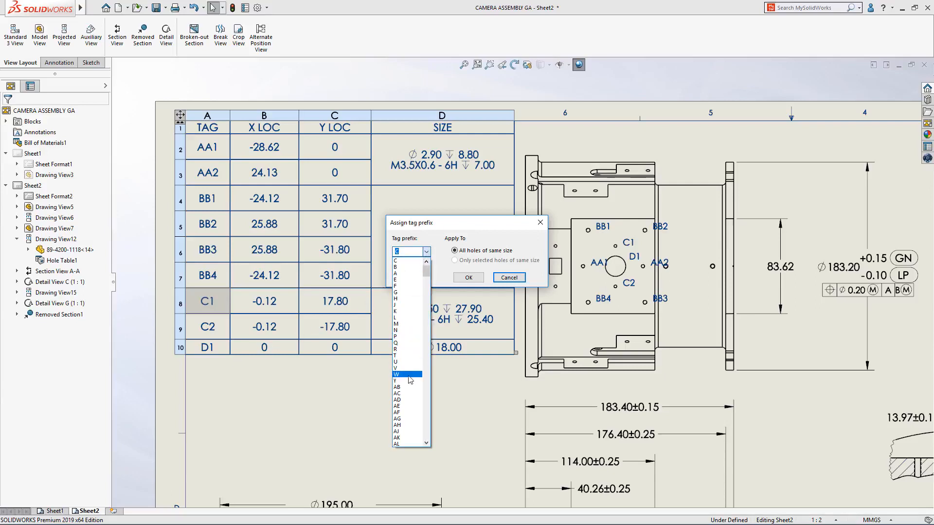
left_click(409, 393)
left_click(459, 278)
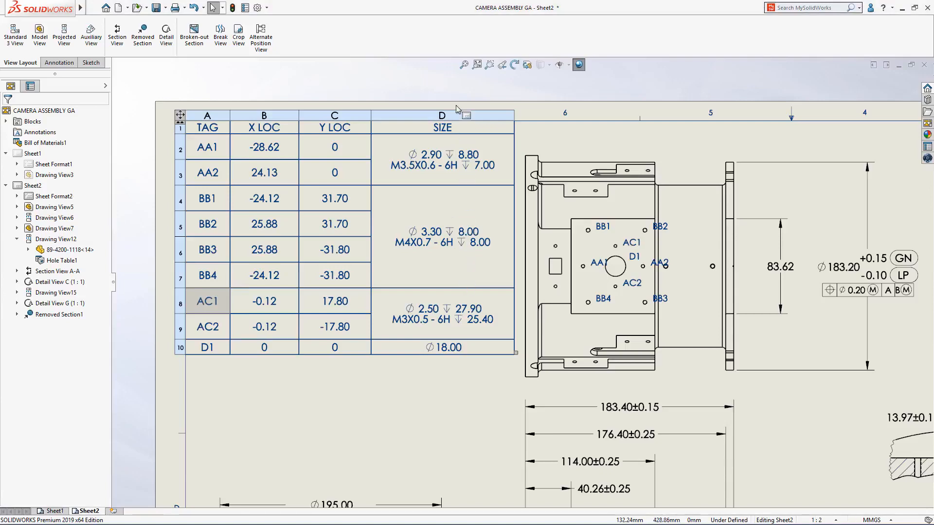
Exclude the top view and Section View A-A together from automatic view updates
left_click(465, 65)
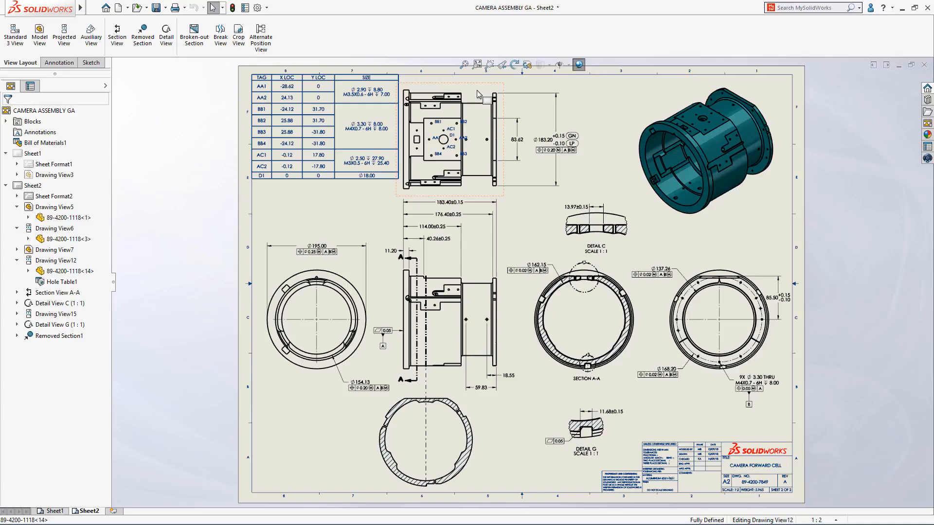
left_click(479, 95)
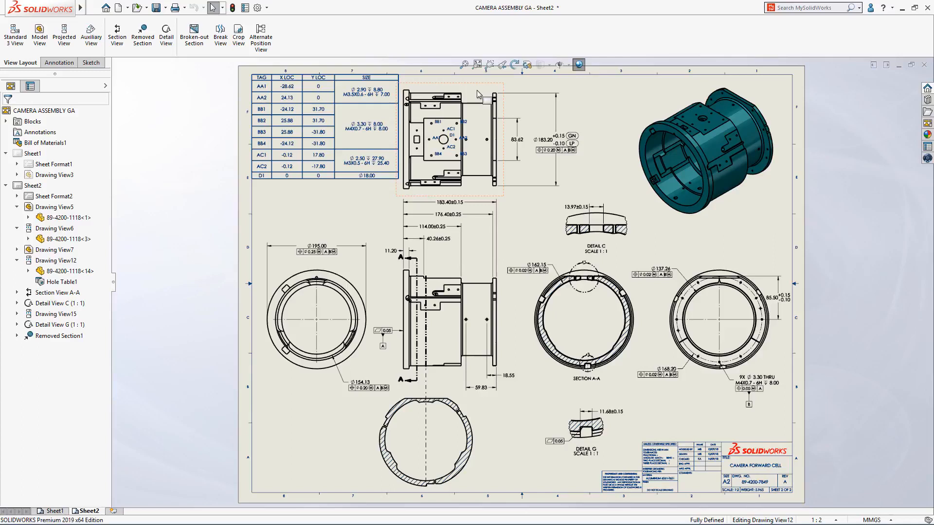
left_click(562, 270, "ctrl")
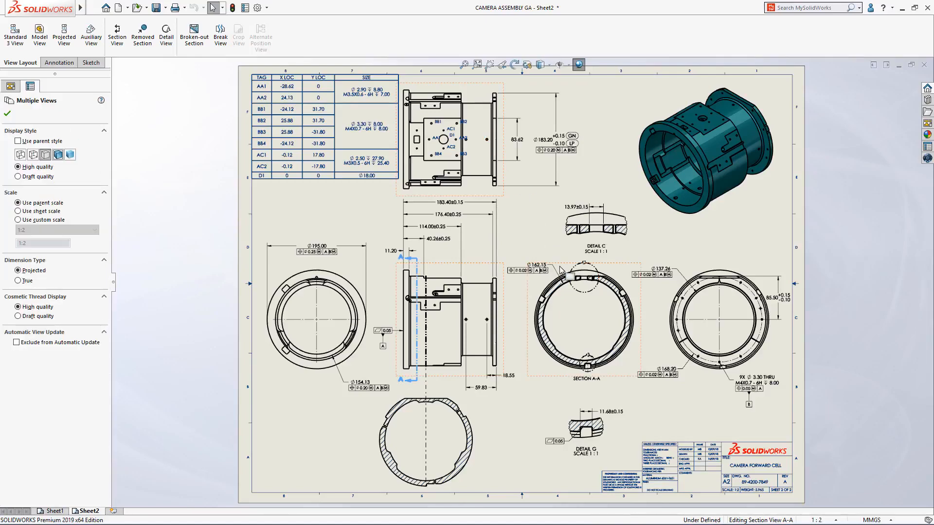
left_click(17, 343)
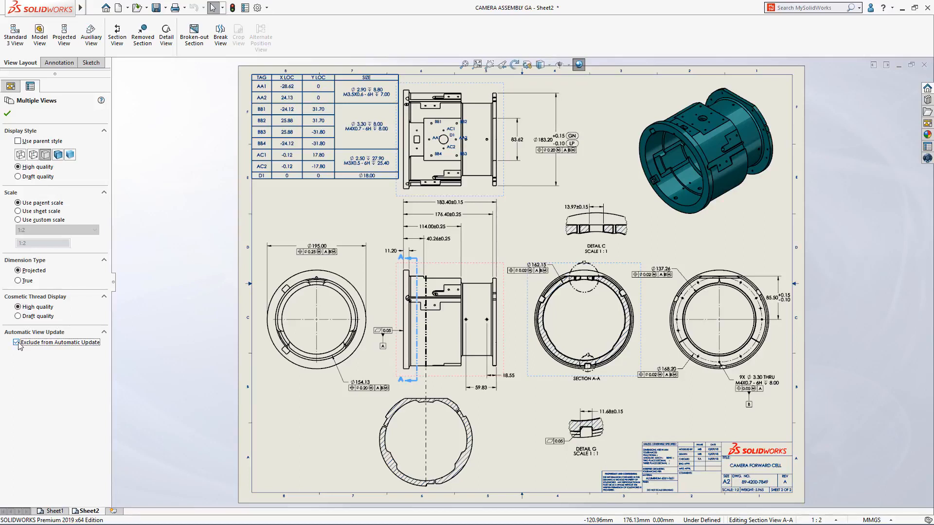
left_click(132, 312)
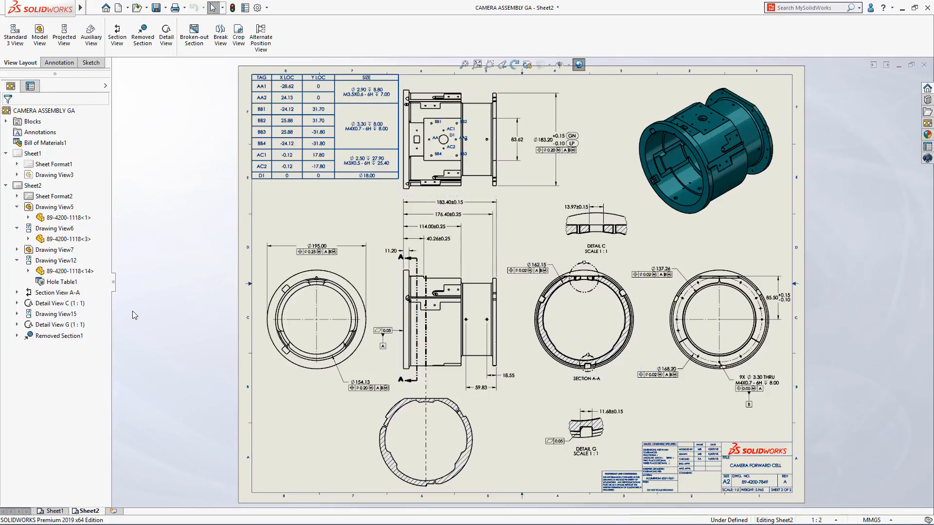
Open the forward cell part from the circular end view and set the Base-Revolve's 7 mm end flange thickness to 13 mm
left_click(286, 286)
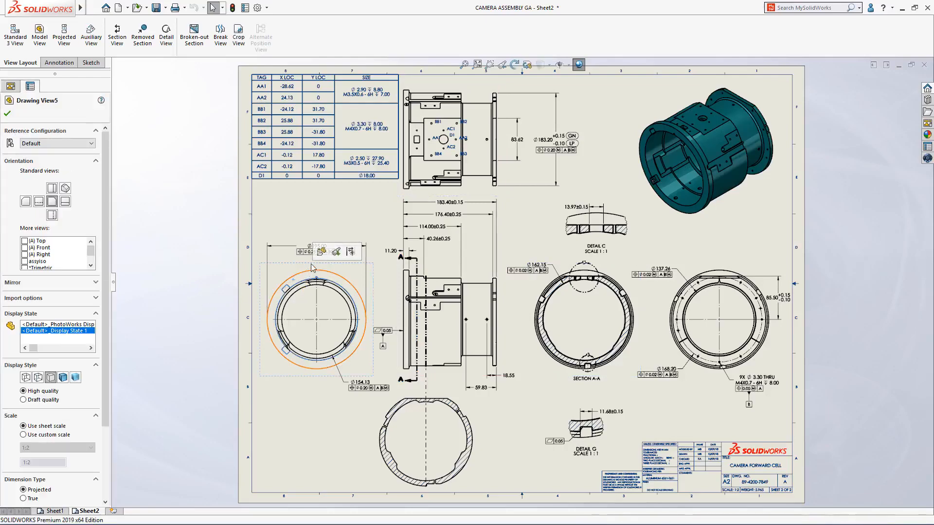
left_click(319, 253)
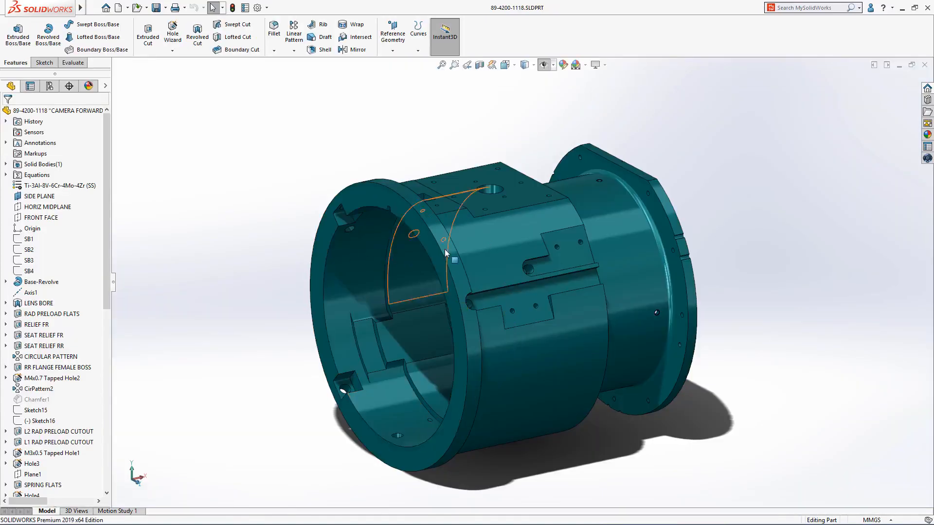
left_click(660, 222)
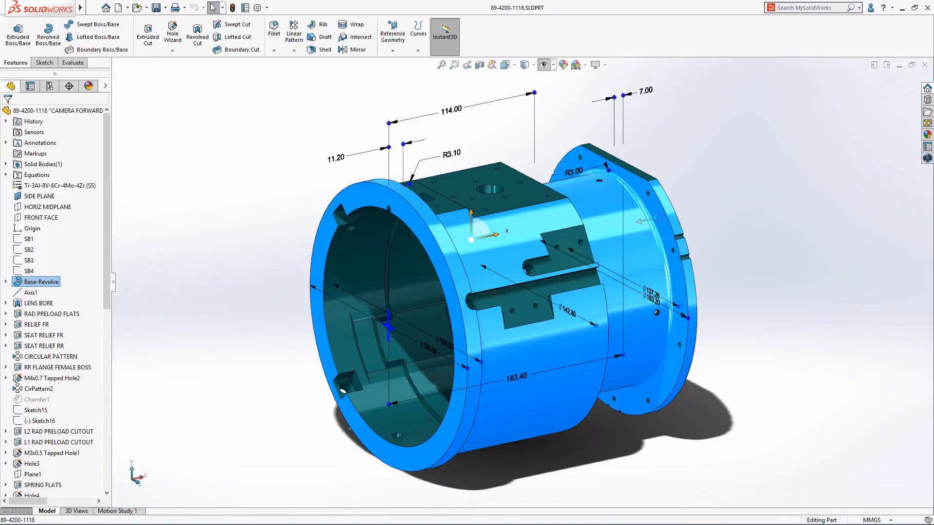
double_click(647, 92)
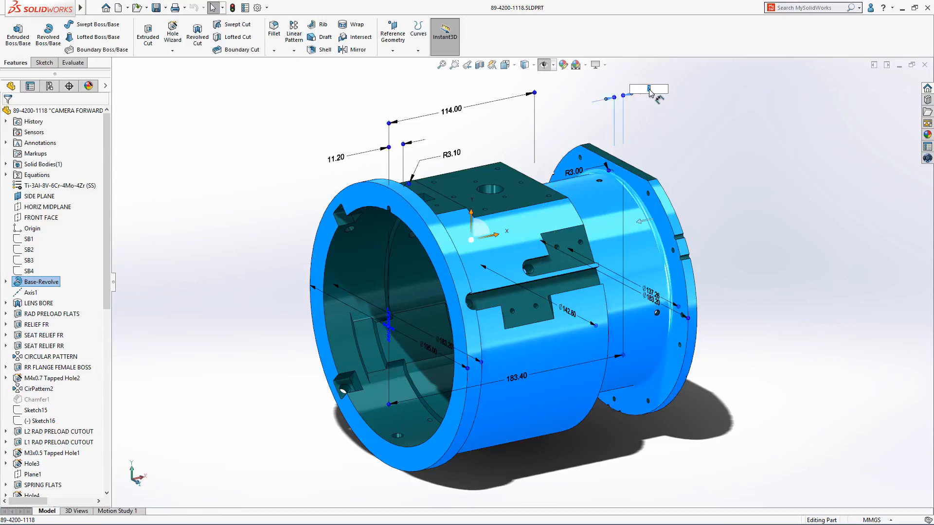
type("13")
key("Return")
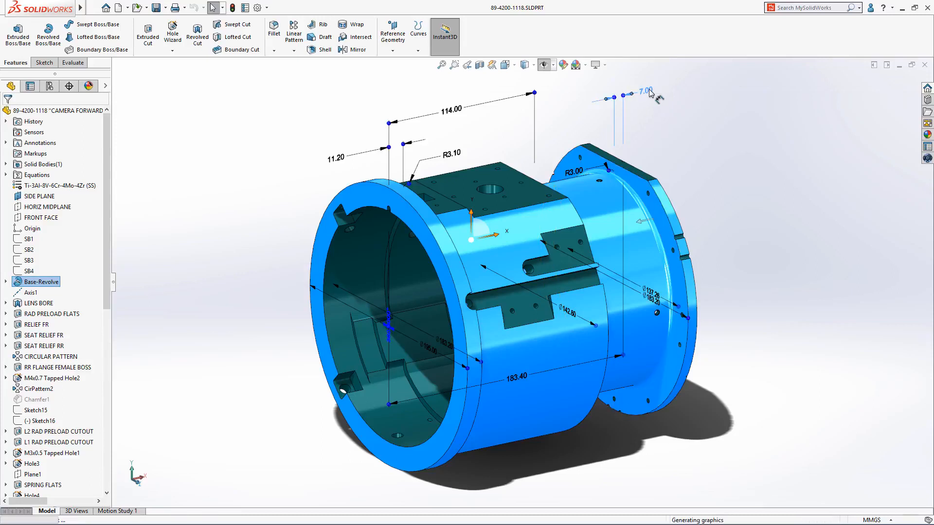
key("Escape")
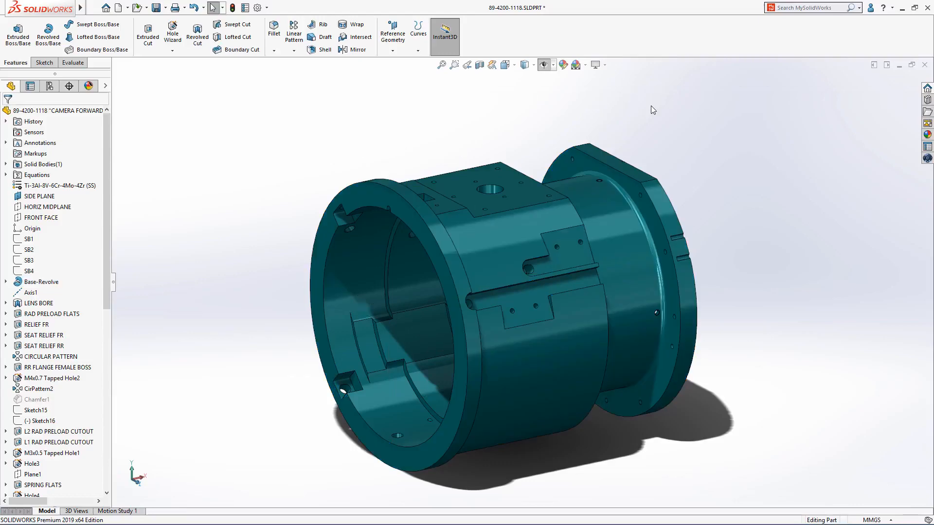
Return to the camera assembly drawing and manually update the out-of-date top view
key("ctrl+Tab")
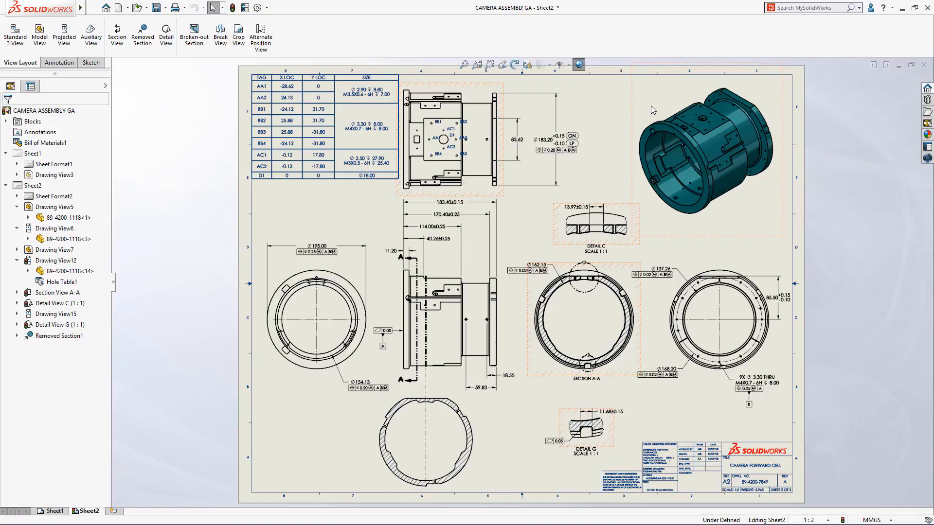
left_click(465, 183)
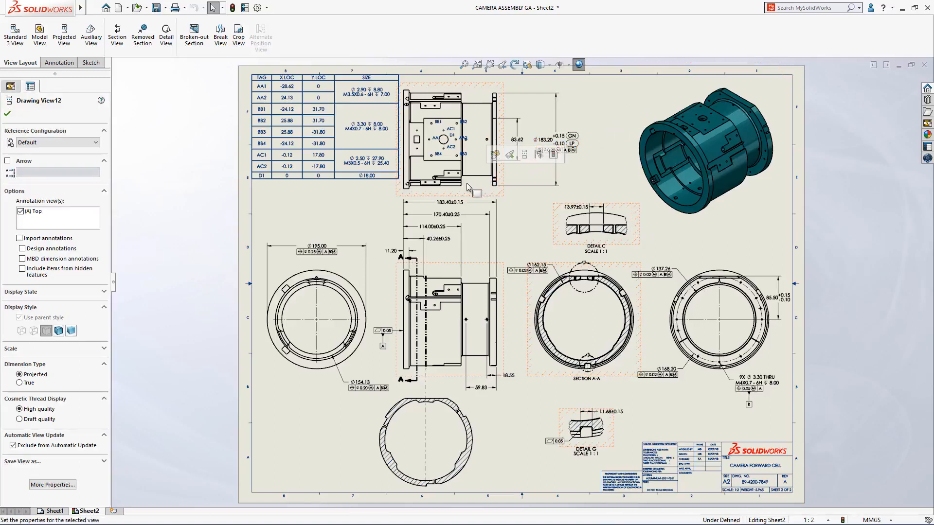
left_click(552, 155)
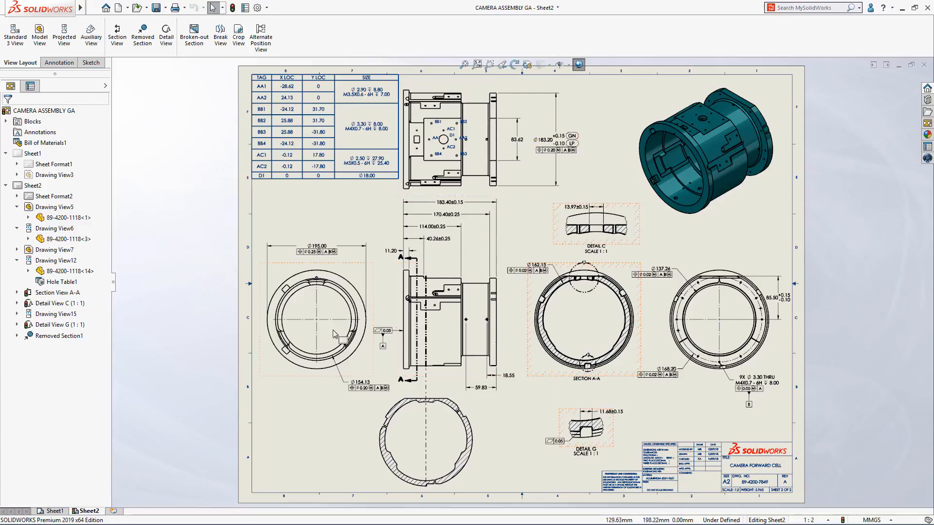
Save Sheet1's bill of materials as Excel 2007 file Camera BOM with file images included, and look through the exported spreadsheet
left_click(41, 513)
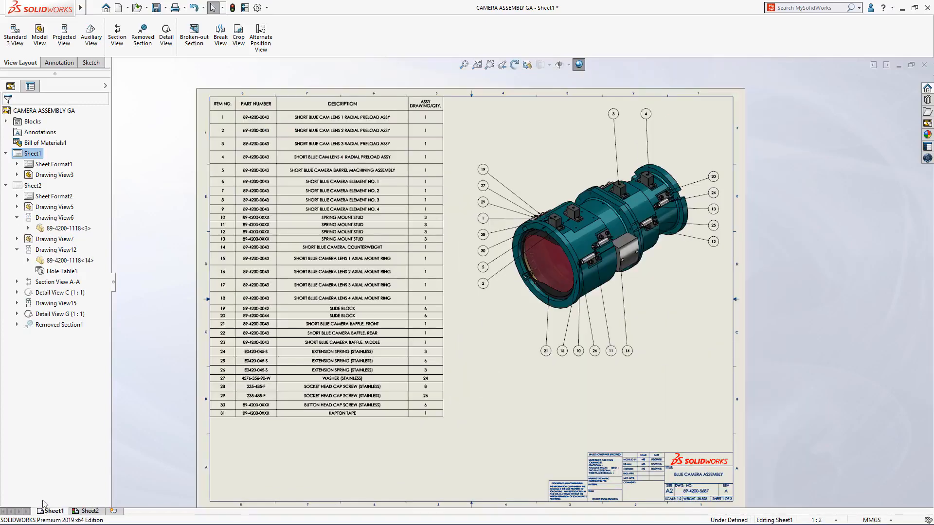
left_click(216, 259)
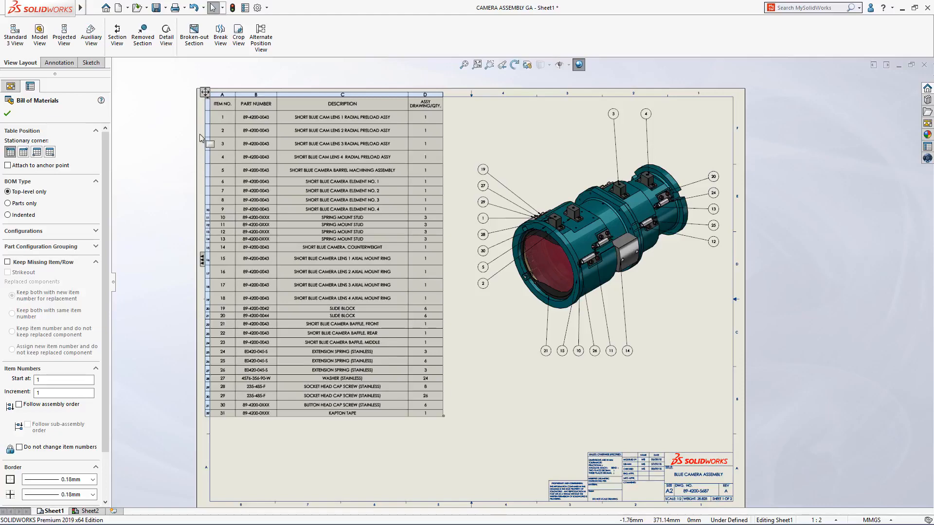
right_click(206, 95)
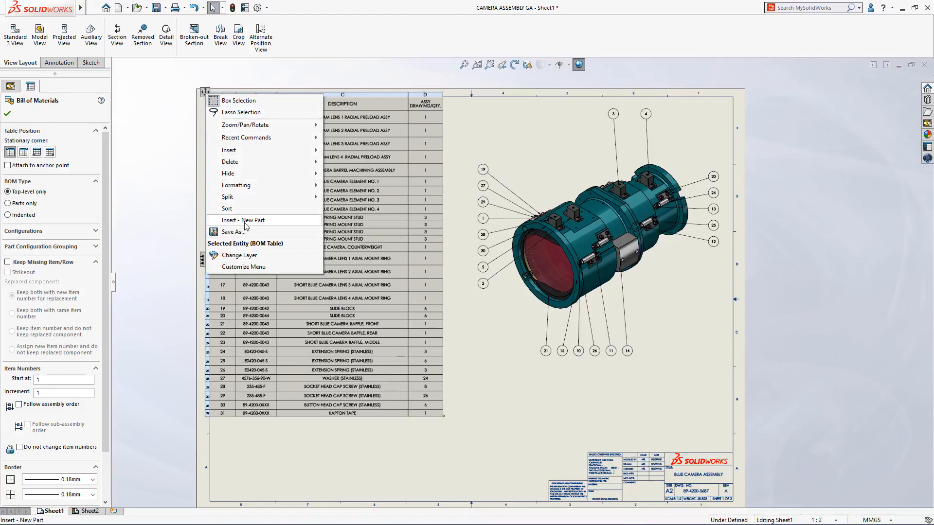
left_click(234, 232)
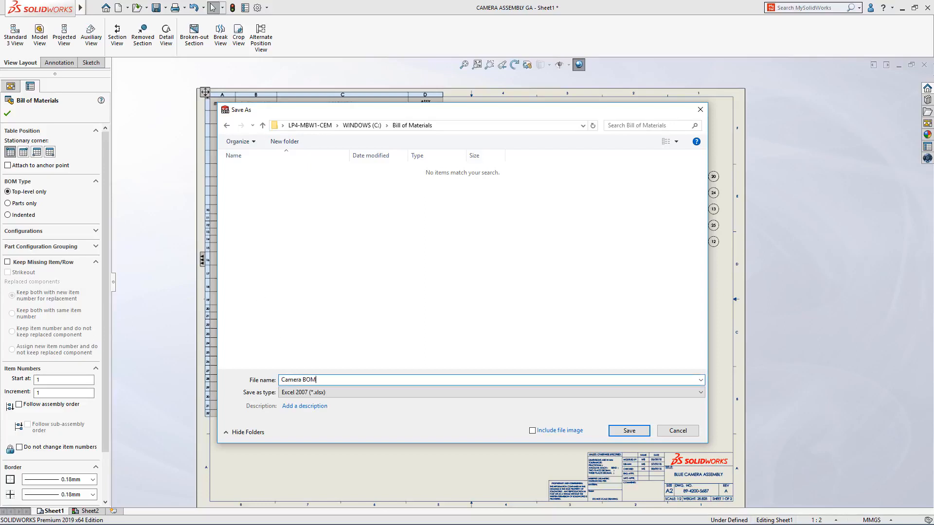
left_click(533, 431)
left_click(621, 432)
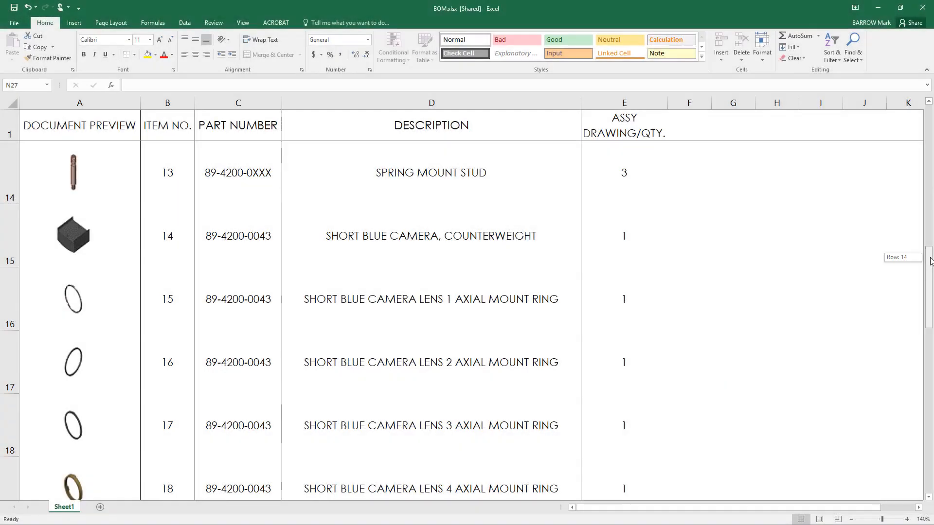
left_click_drag(929, 261, 932, 330)
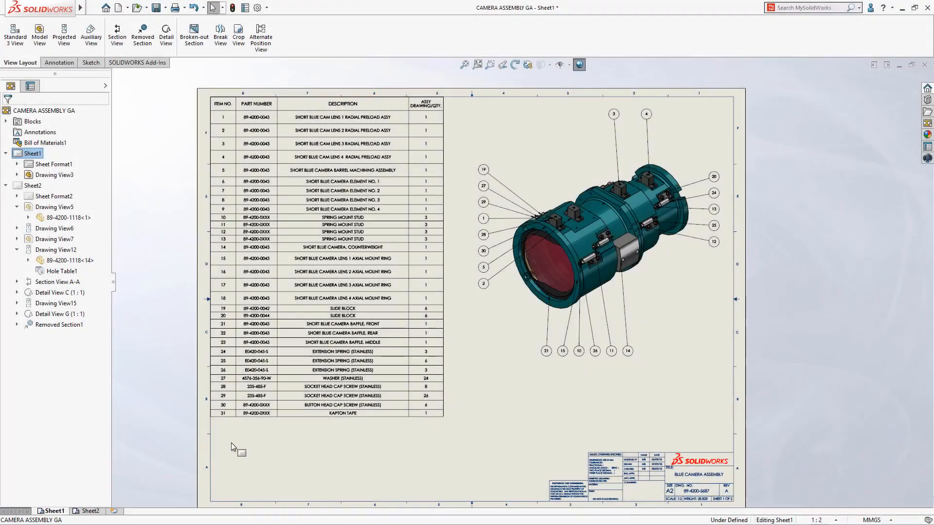
Return to Sheet2 with the camera forward cell views
left_click(88, 511)
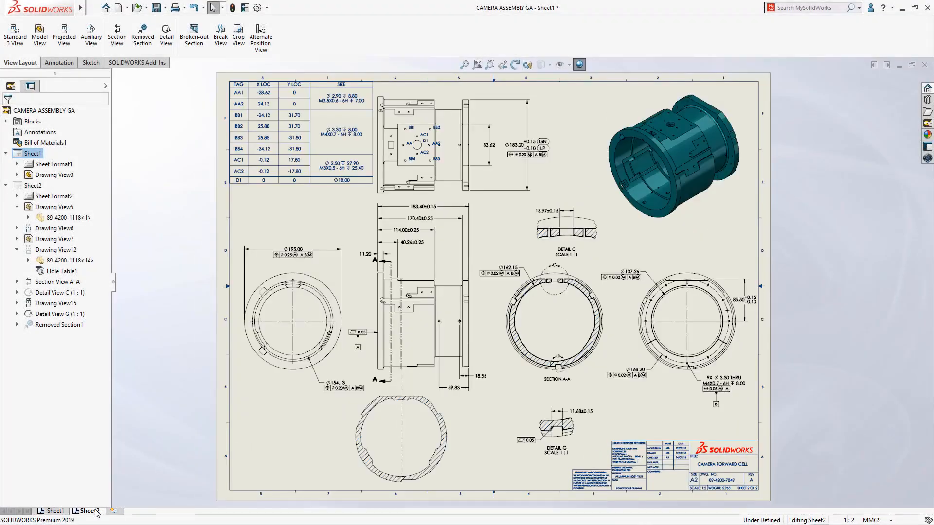